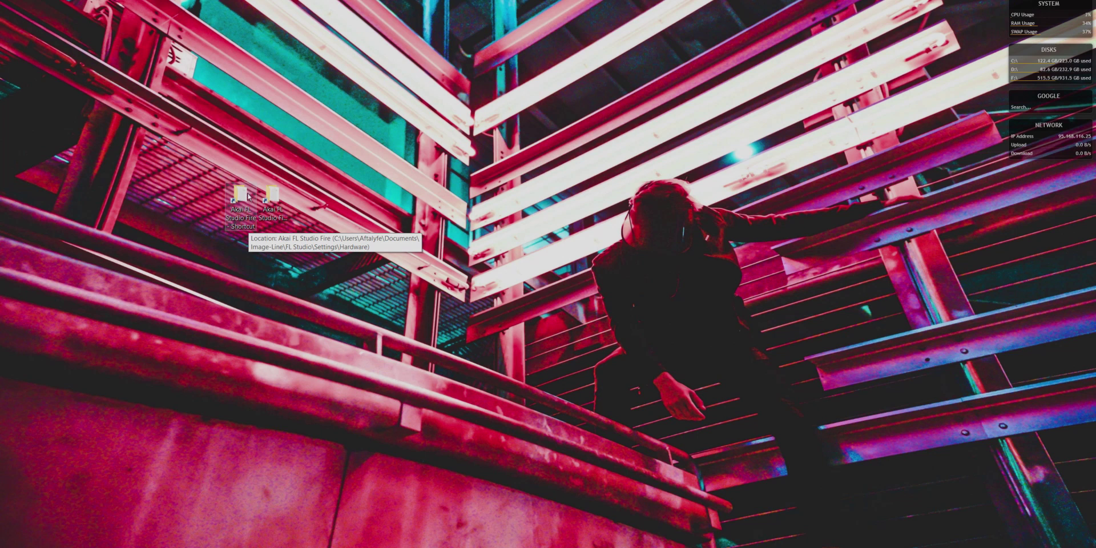
Open the Akai FL Studio Fire folder, then create and delete a test text document there
{"action": "double_click", "coordinate": [248, 197]}
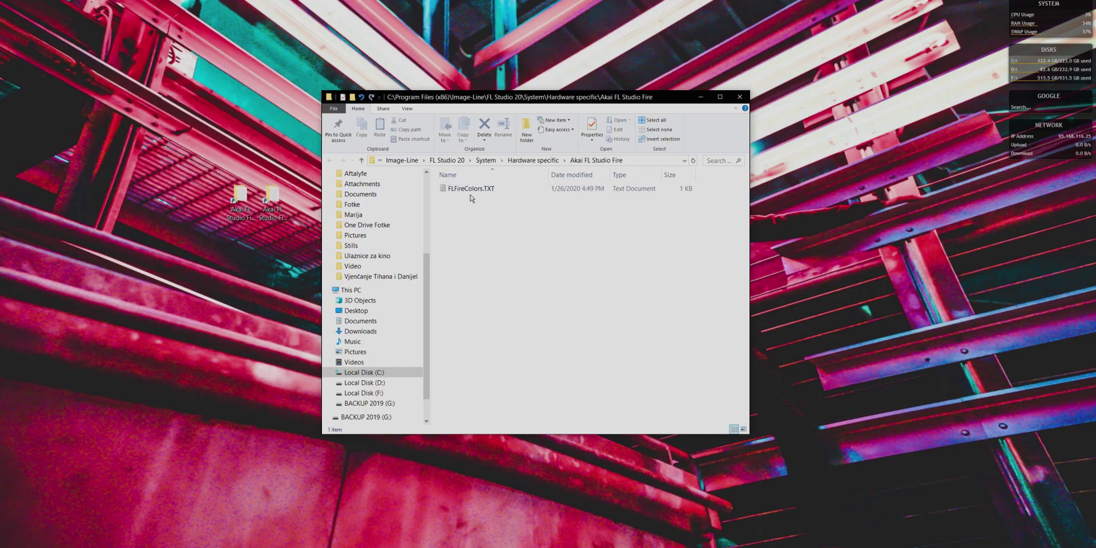
{"action": "right_click", "coordinate": [458, 229]}
{"action": "mouse_move", "coordinate": [531, 340]}
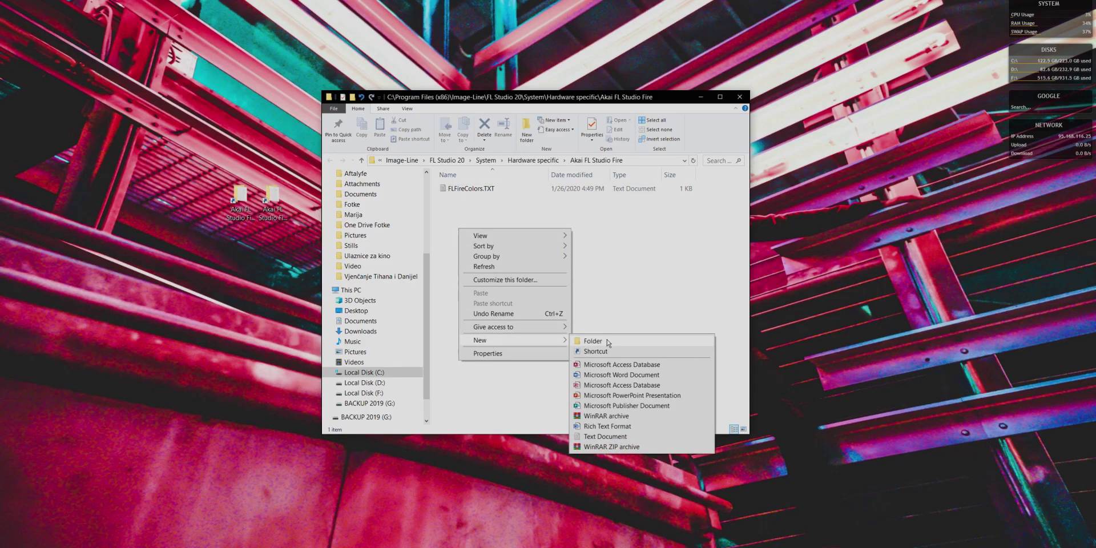
{"action": "left_click", "coordinate": [598, 436]}
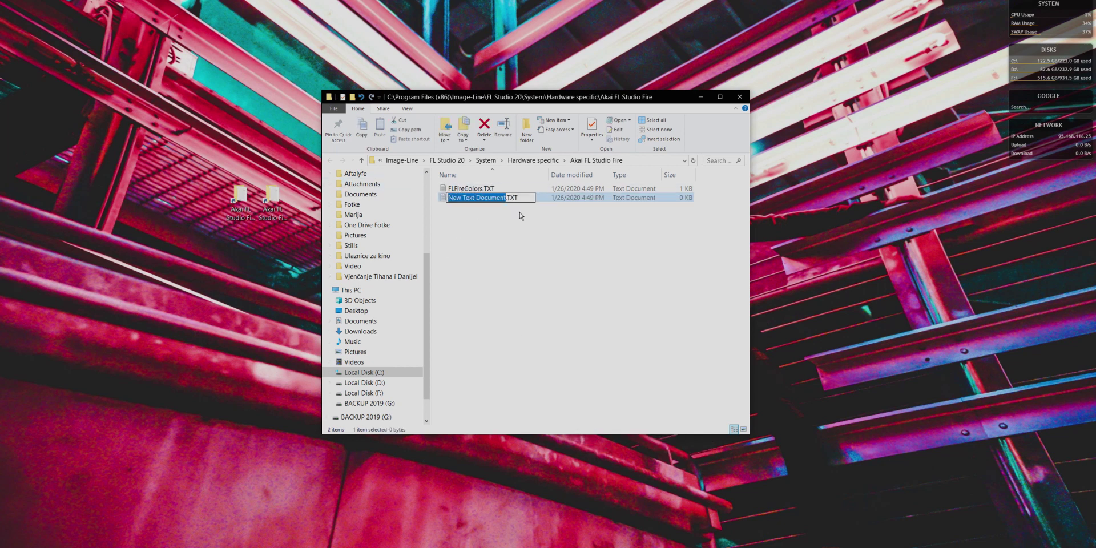
{"action": "key", "text": "Return"}
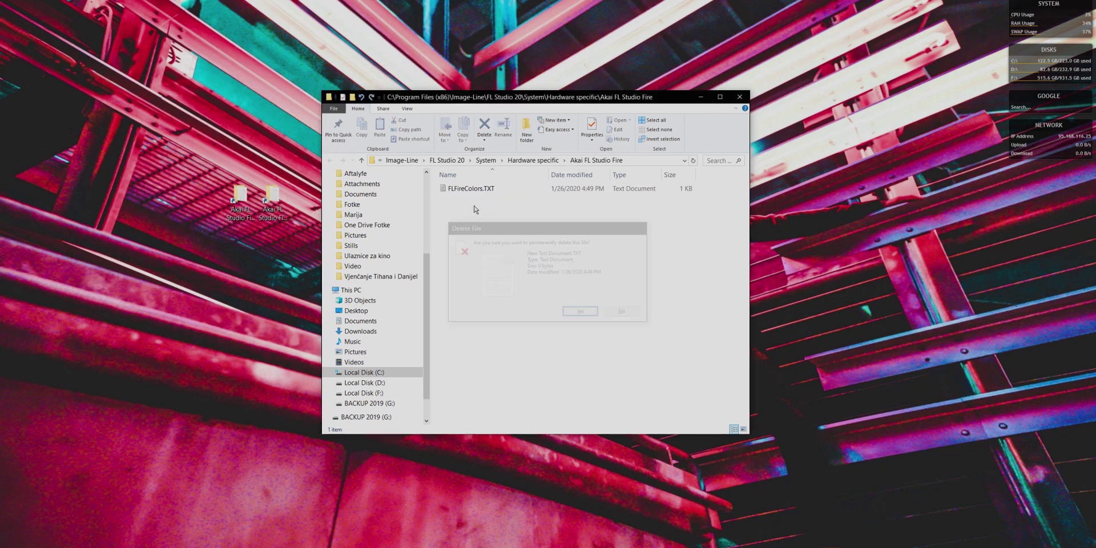
{"action": "key", "text": "Return"}
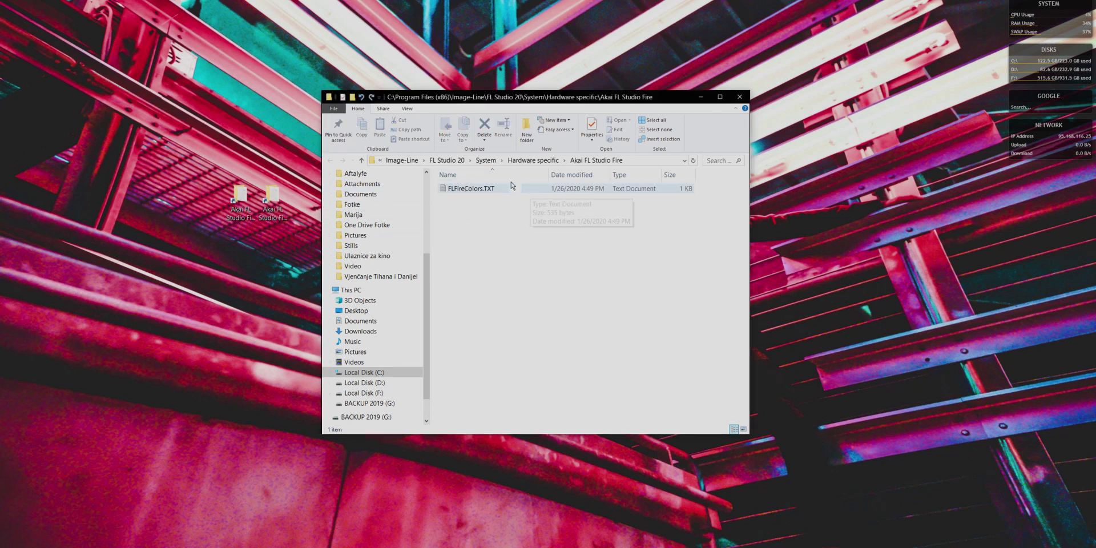
{"action": "left_click", "coordinate": [552, 250]}
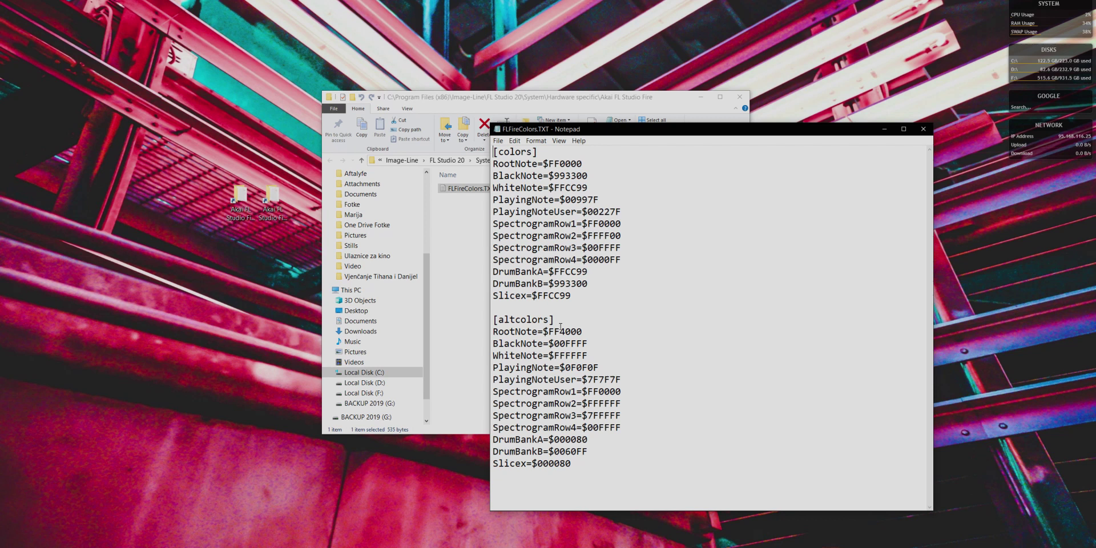
Select the [altcolors] block of colour values in FLFireColors.TXT
{"action": "left_click_drag", "start_coordinate": [494, 319], "coordinate": [578, 464]}
Clear the [altcolors] text selection in FLFireColors.TXT
{"action": "left_click", "coordinate": [585, 459]}
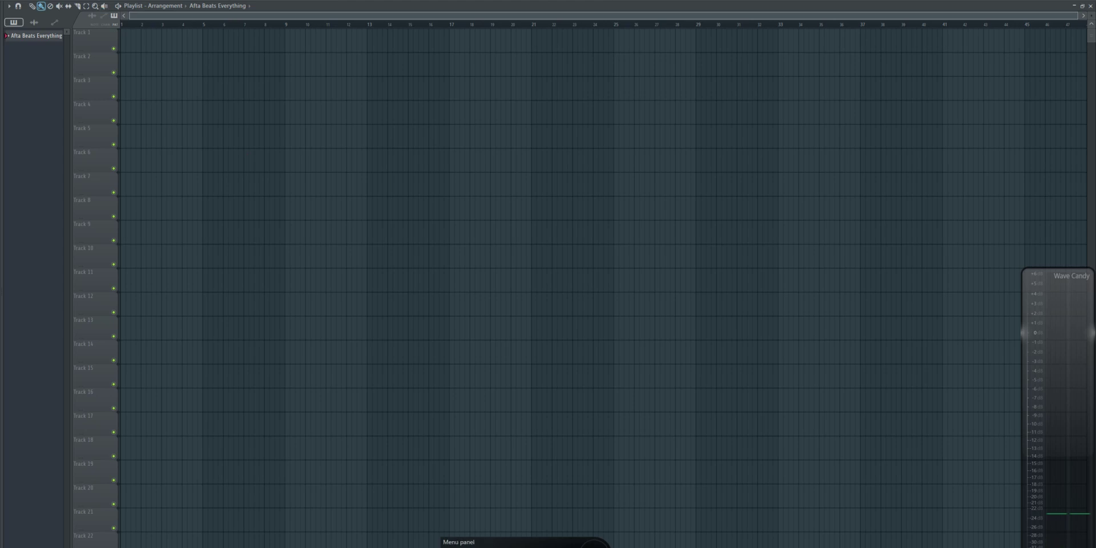
Select FL STUDIO FIRE as MIDI output and input, and save FLFireColors.TXT with RootNote=$00FF00
{"action": "key", "text": "alt+o"}
{"action": "left_click", "coordinate": [97, 12]}
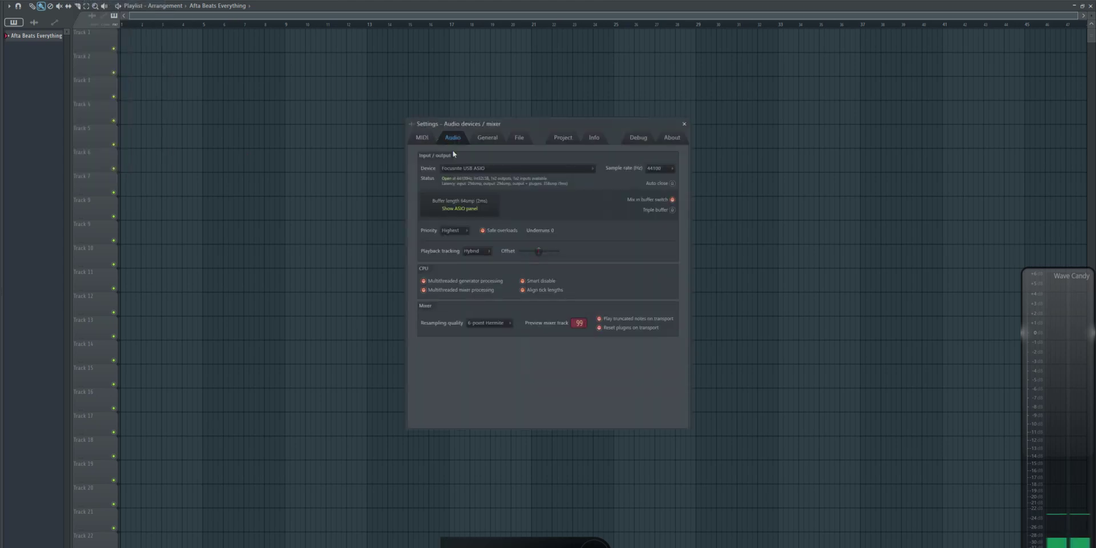
{"action": "left_click", "coordinate": [460, 168]}
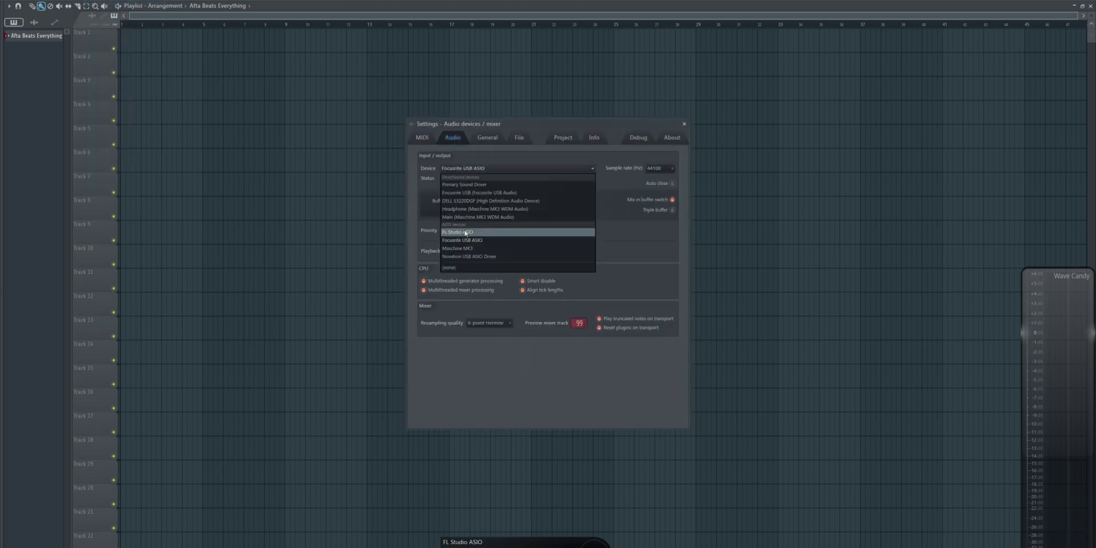
{"action": "left_click", "coordinate": [424, 139]}
{"action": "left_click", "coordinate": [426, 139]}
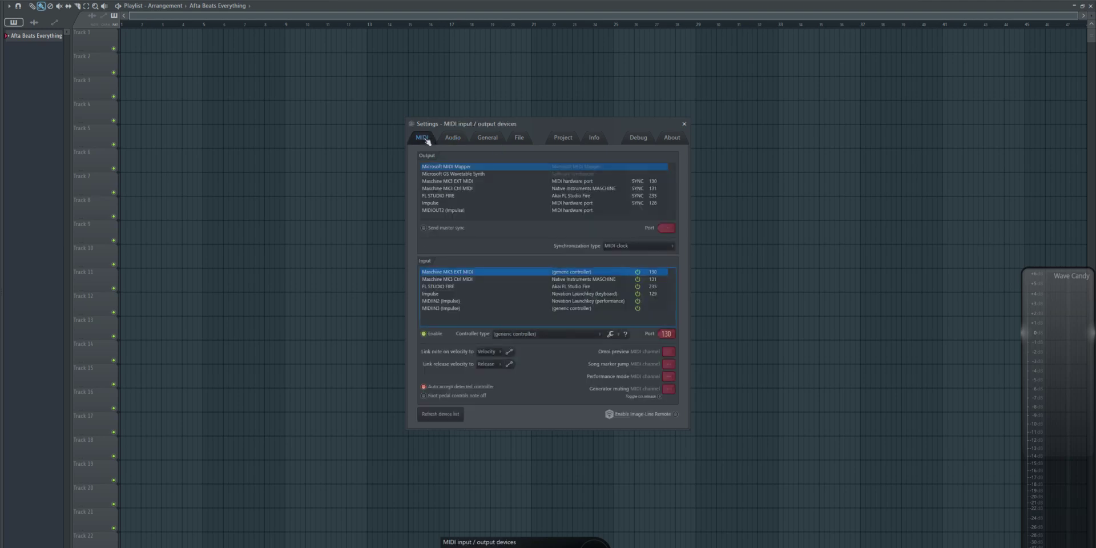
{"action": "left_click", "coordinate": [453, 195]}
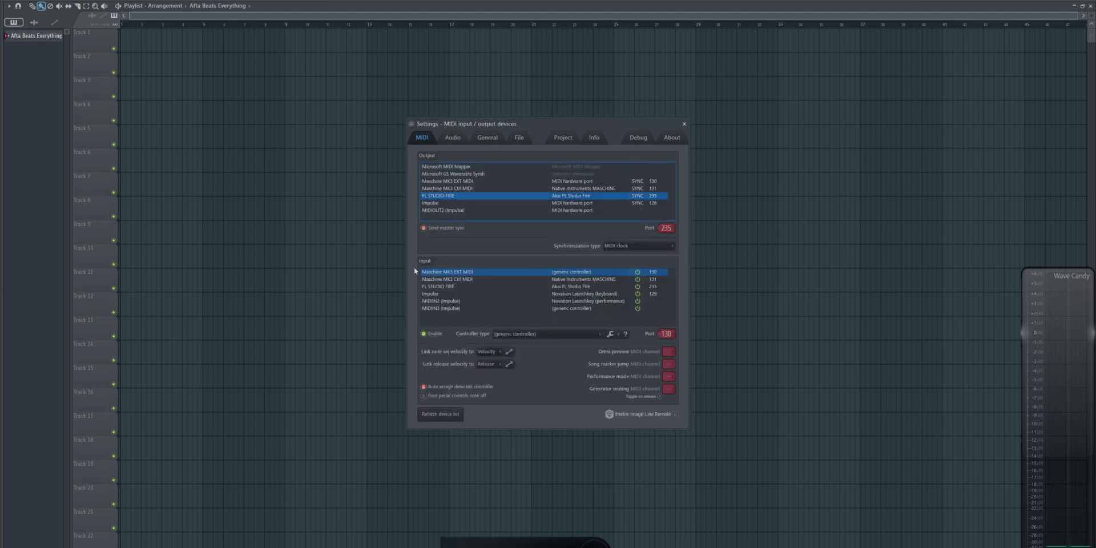
{"action": "left_click", "coordinate": [425, 336]}
{"action": "left_click", "coordinate": [439, 285]}
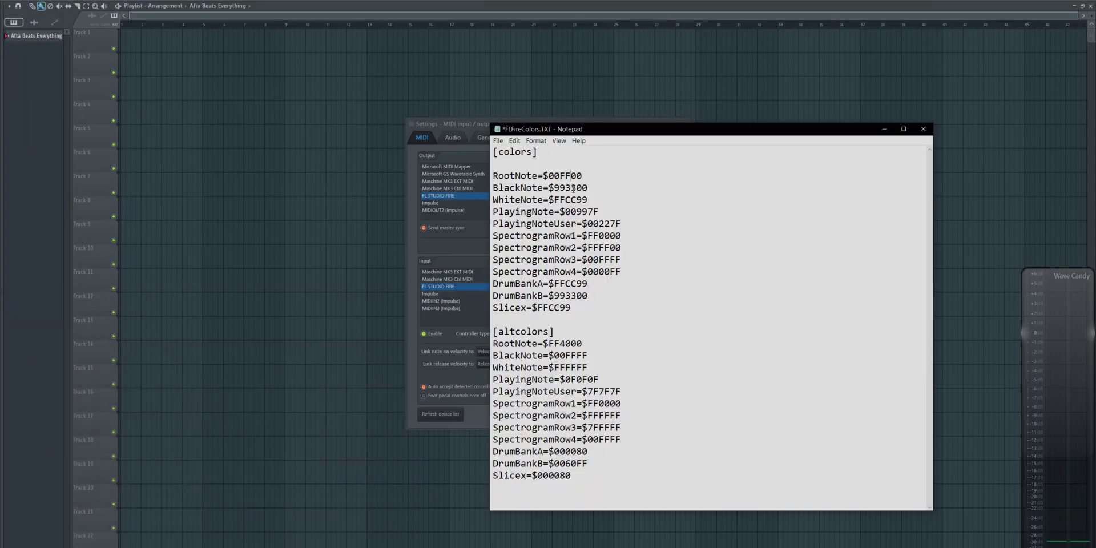
{"action": "left_click", "coordinate": [497, 140]}
{"action": "left_click", "coordinate": [514, 185]}
Switch FL STUDIO FIRE's controller type to (generic controller), then back to Akai FL Studio Fire
{"action": "left_click", "coordinate": [885, 130]}
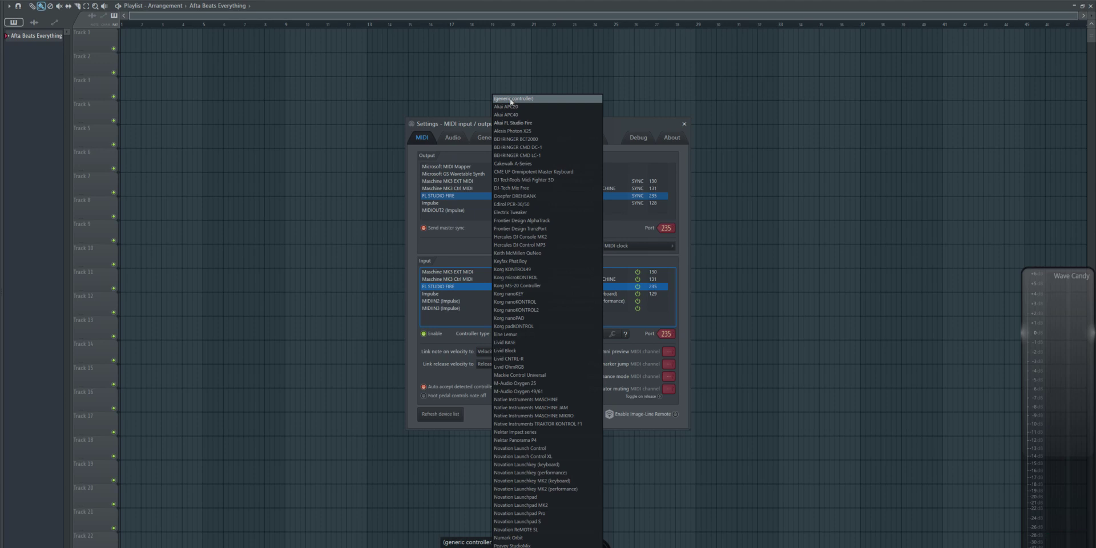
{"action": "left_click", "coordinate": [510, 100]}
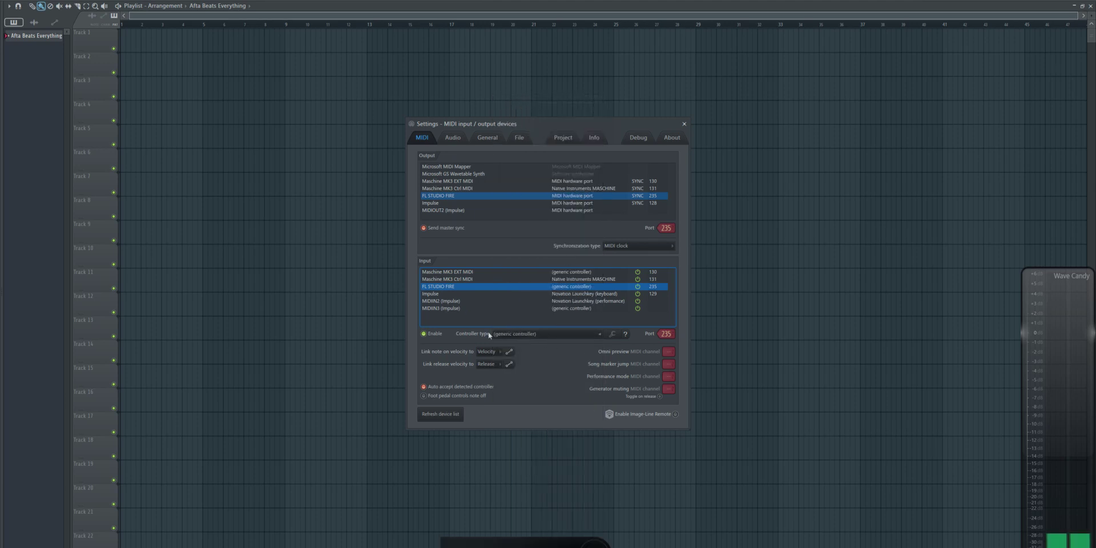
{"action": "left_click", "coordinate": [517, 336]}
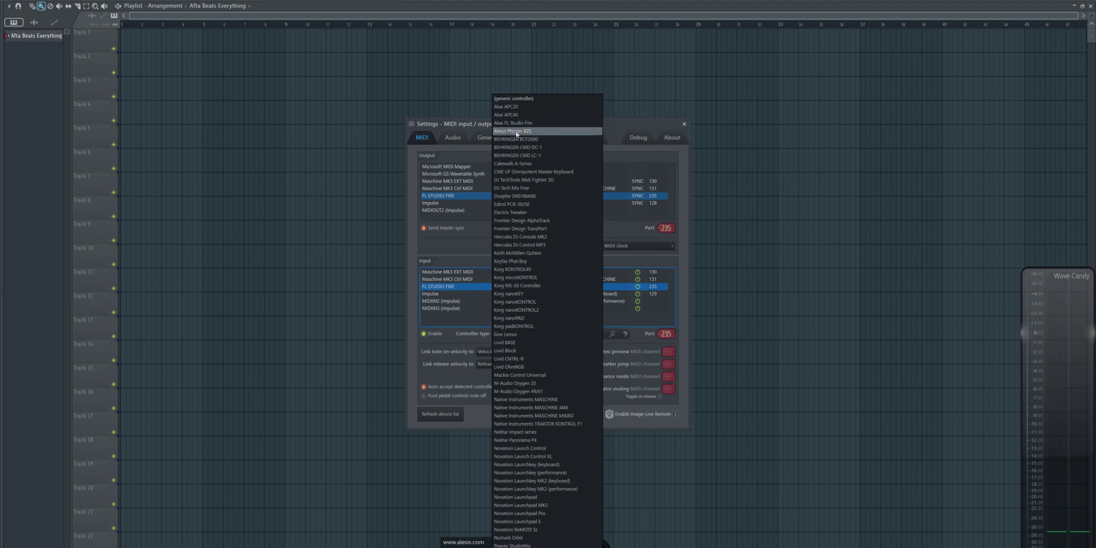
{"action": "left_click", "coordinate": [513, 123]}
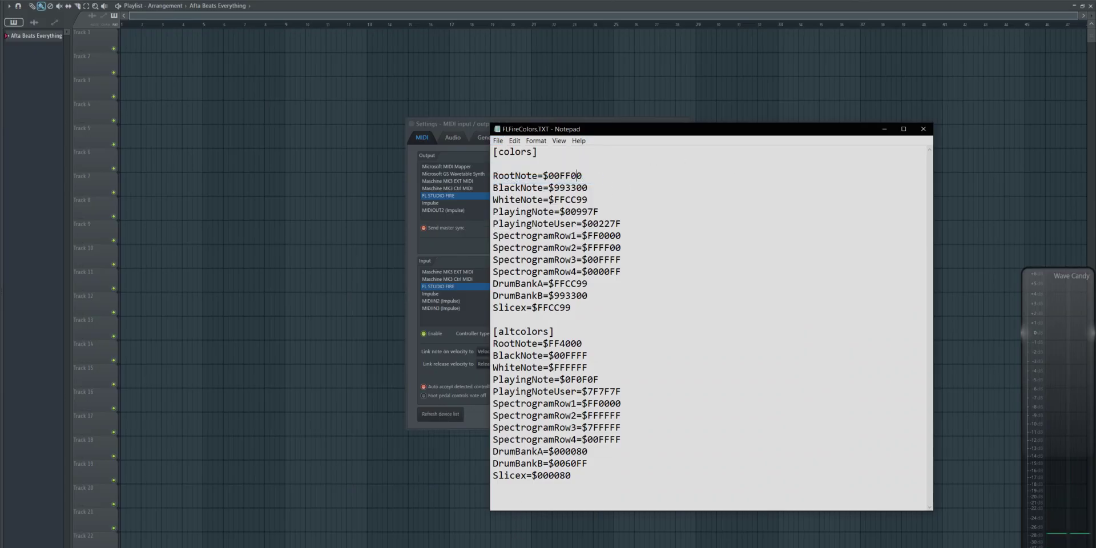
Browse to Program Files (x86)\Image-Line\FL Studio 20\System\Hardware specific\Akai FL Studio Fire
{"action": "left_click", "coordinate": [200, 534]}
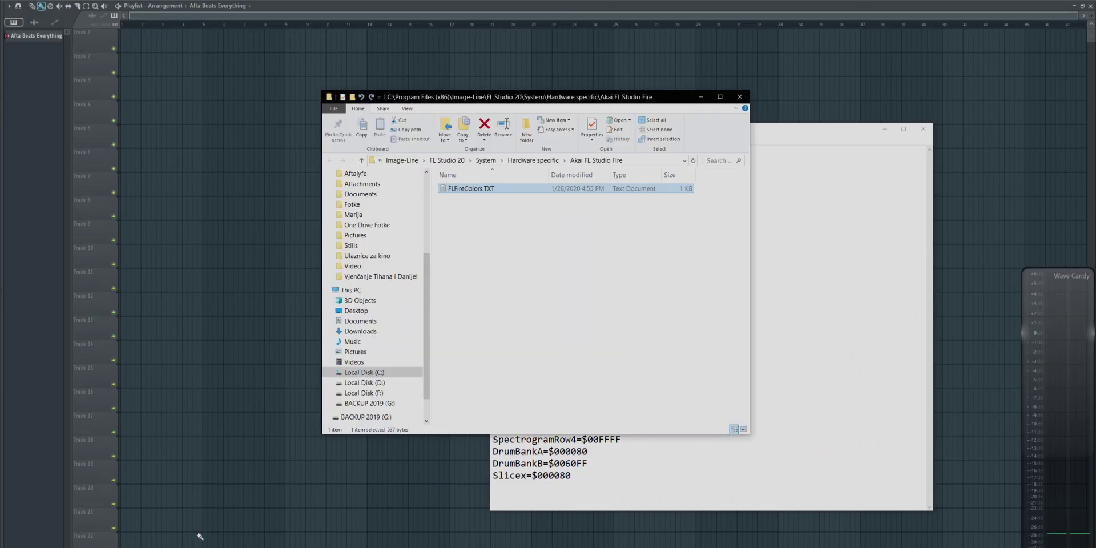
{"action": "left_click", "coordinate": [705, 225]}
{"action": "left_click", "coordinate": [684, 161]}
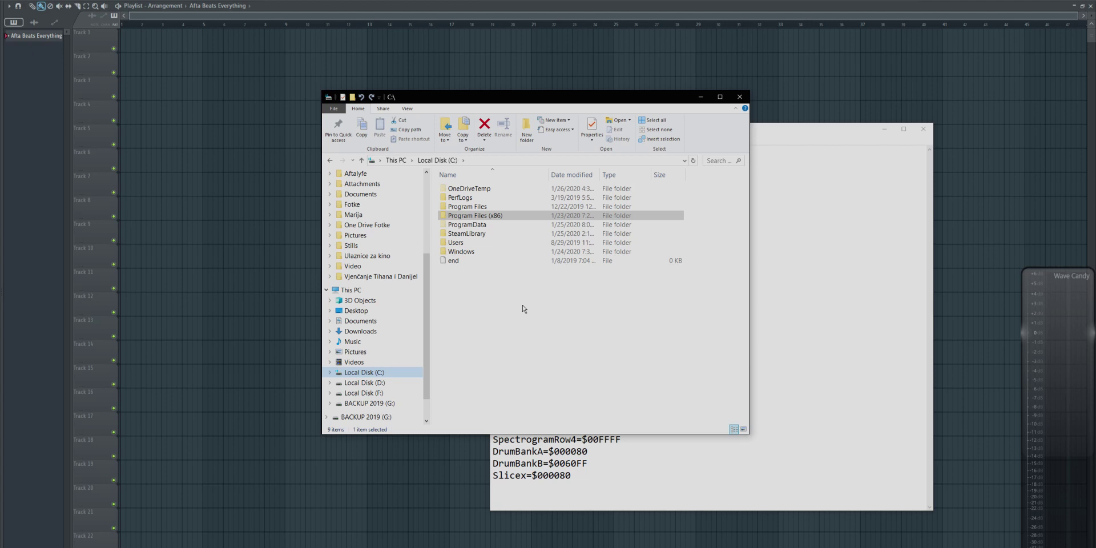
{"action": "double_click", "coordinate": [480, 218]}
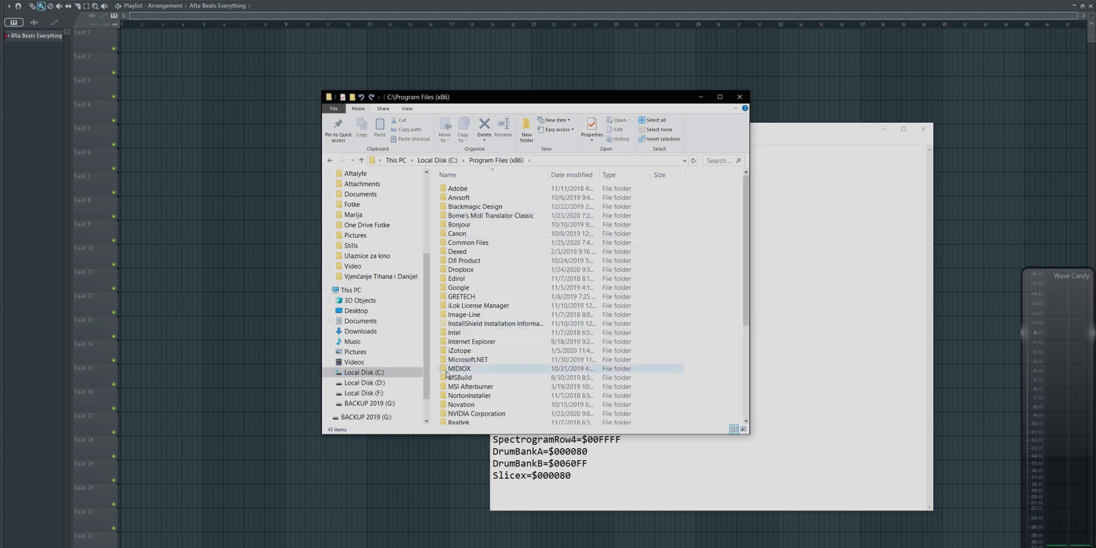
{"action": "left_click", "coordinate": [461, 314]}
{"action": "double_click", "coordinate": [461, 315]}
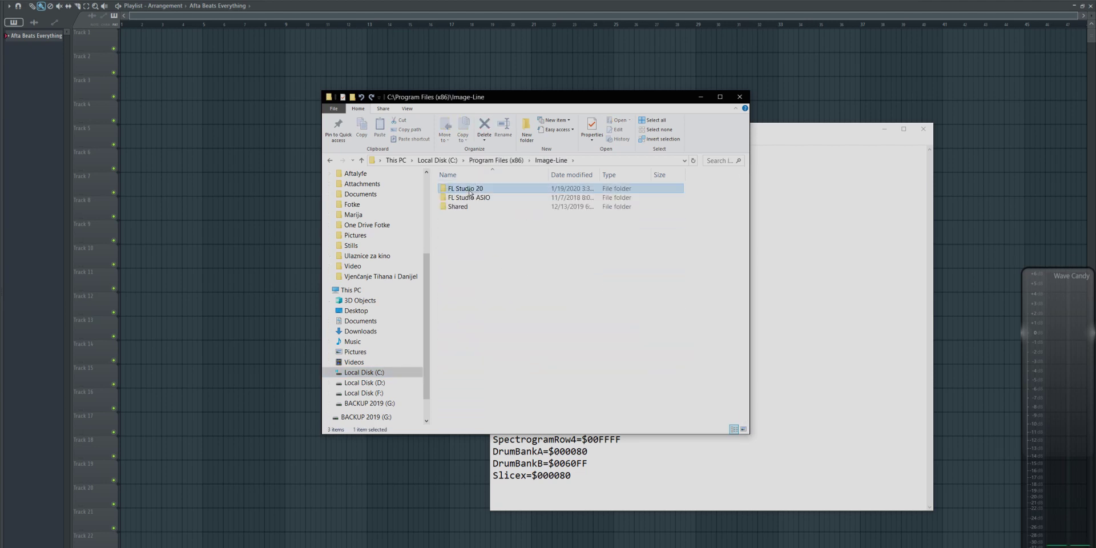
{"action": "double_click", "coordinate": [469, 191]}
{"action": "double_click", "coordinate": [456, 225]}
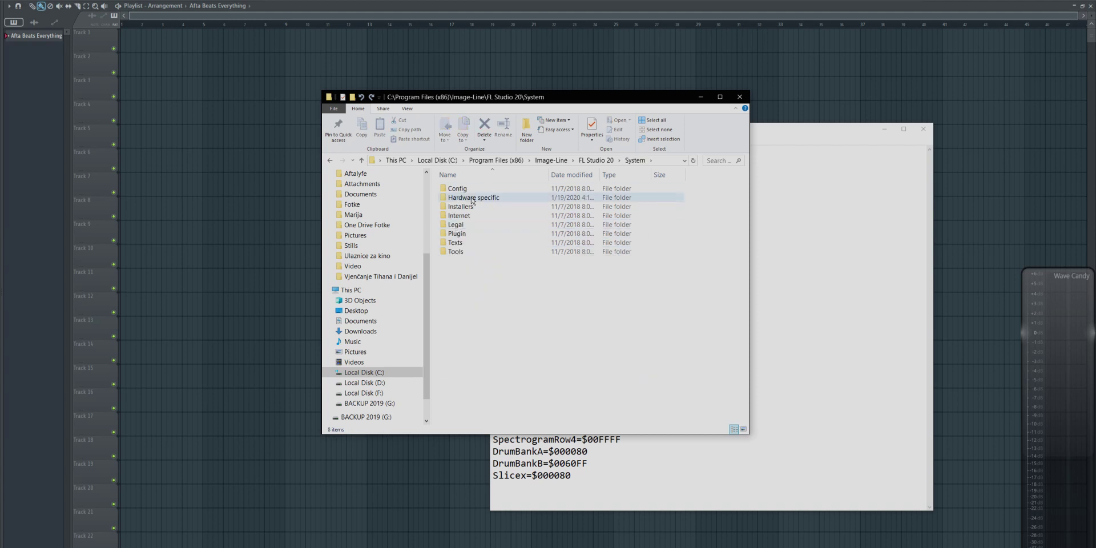
{"action": "double_click", "coordinate": [459, 198]}
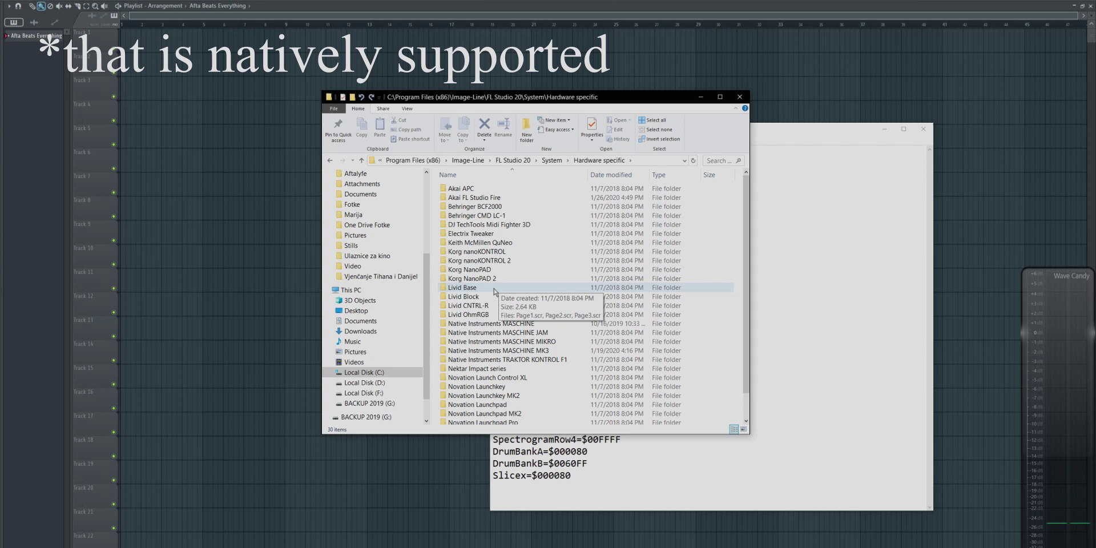
{"action": "double_click", "coordinate": [473, 198]}
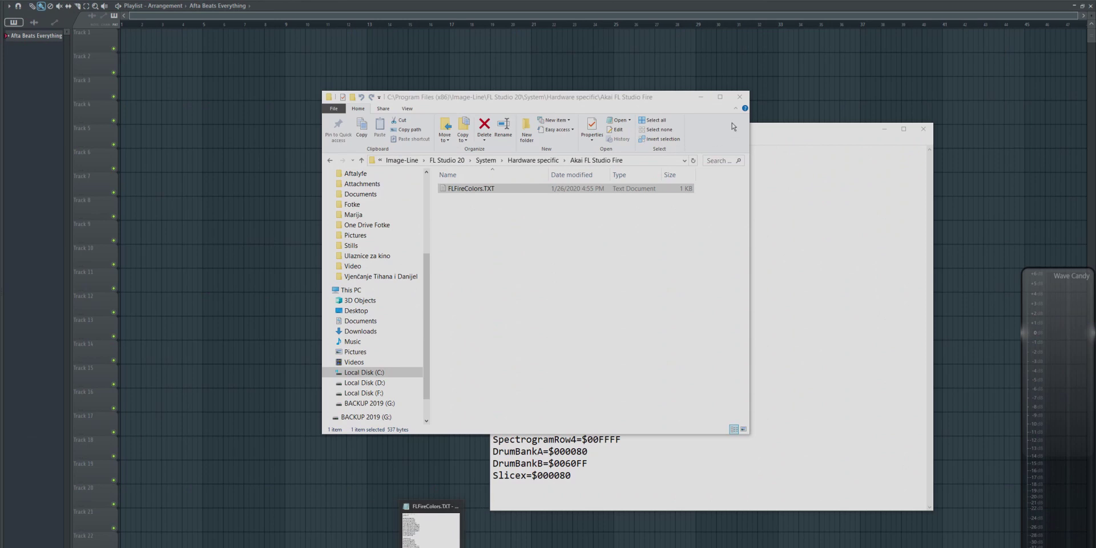
Close the old Notepad copy, reopen FLFireColors.TXT, and change RootNote from $00FF00 to $FF8800
{"action": "left_click", "coordinate": [842, 125]}
{"action": "left_click", "coordinate": [923, 129]}
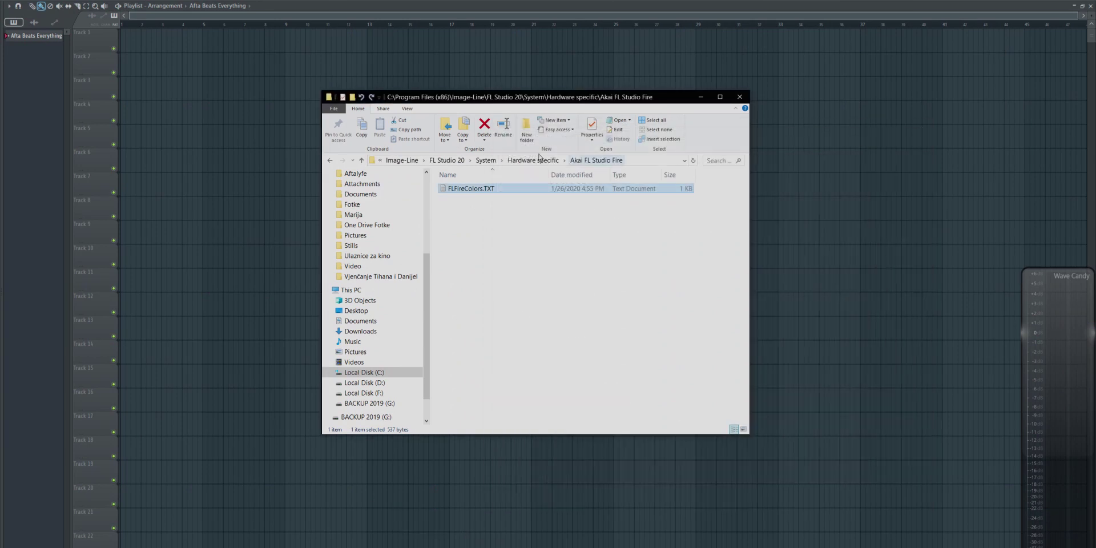
{"action": "double_click", "coordinate": [496, 192]}
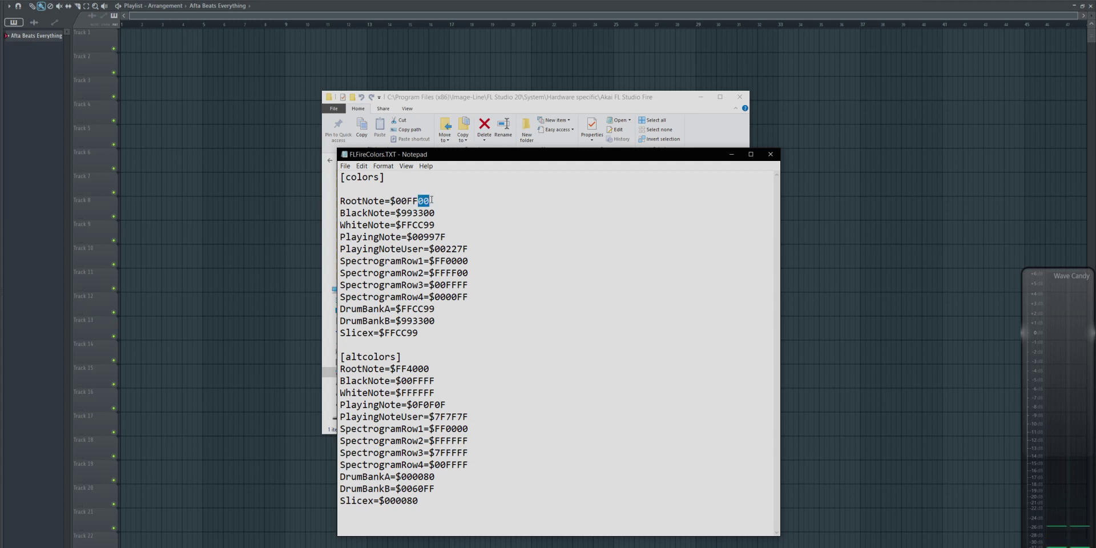
{"action": "type", "text": "FF88"}
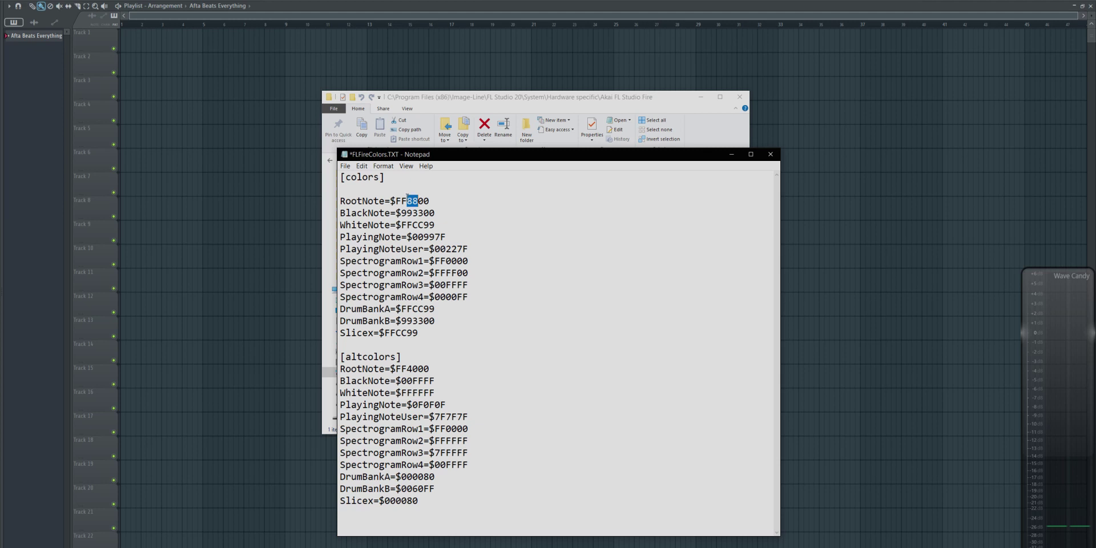
Save the file, then cycle the Fire controller type through (generic controller) back to Akai FL Studio Fire
{"action": "left_click", "coordinate": [345, 166]}
{"action": "left_click", "coordinate": [356, 214]}
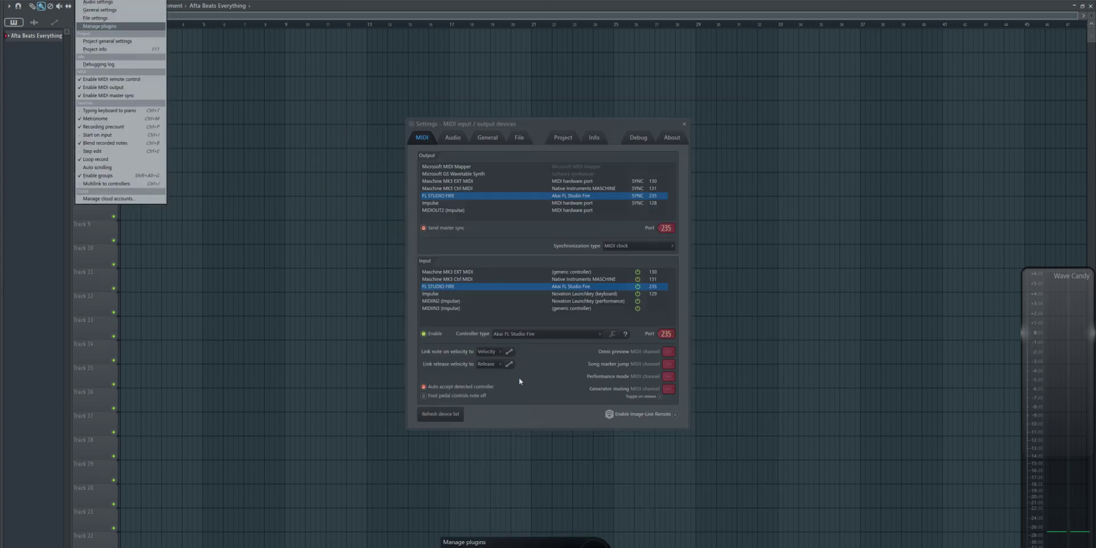
{"action": "left_click", "coordinate": [541, 334]}
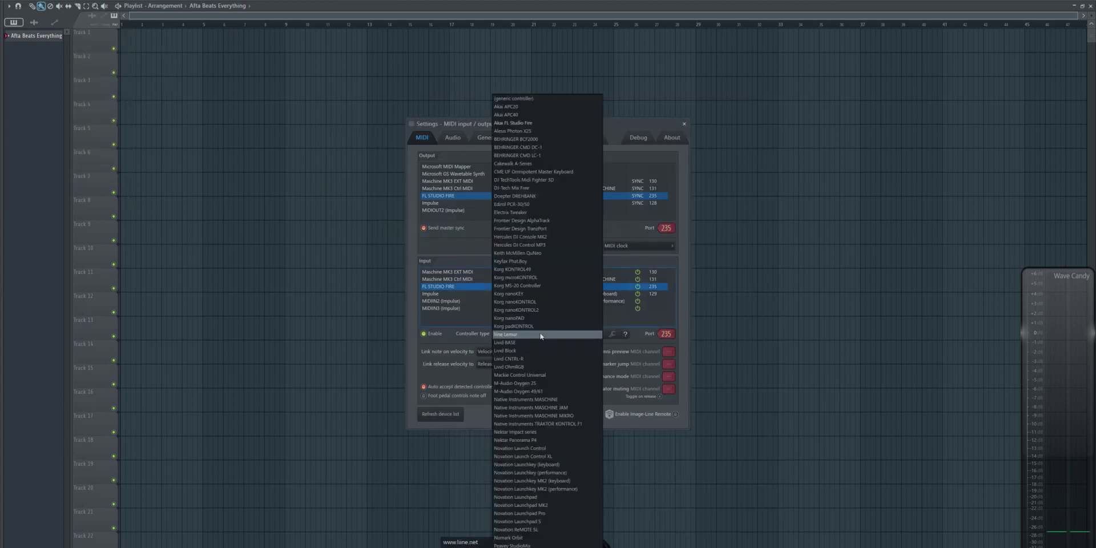
{"action": "left_click", "coordinate": [524, 122]}
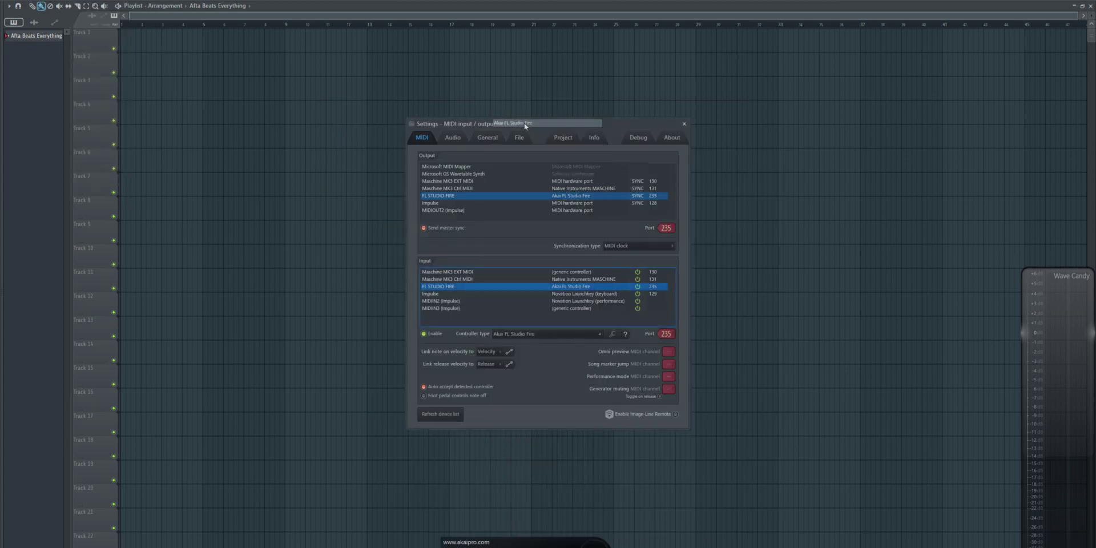
{"action": "left_click", "coordinate": [536, 333]}
{"action": "left_click", "coordinate": [507, 100]}
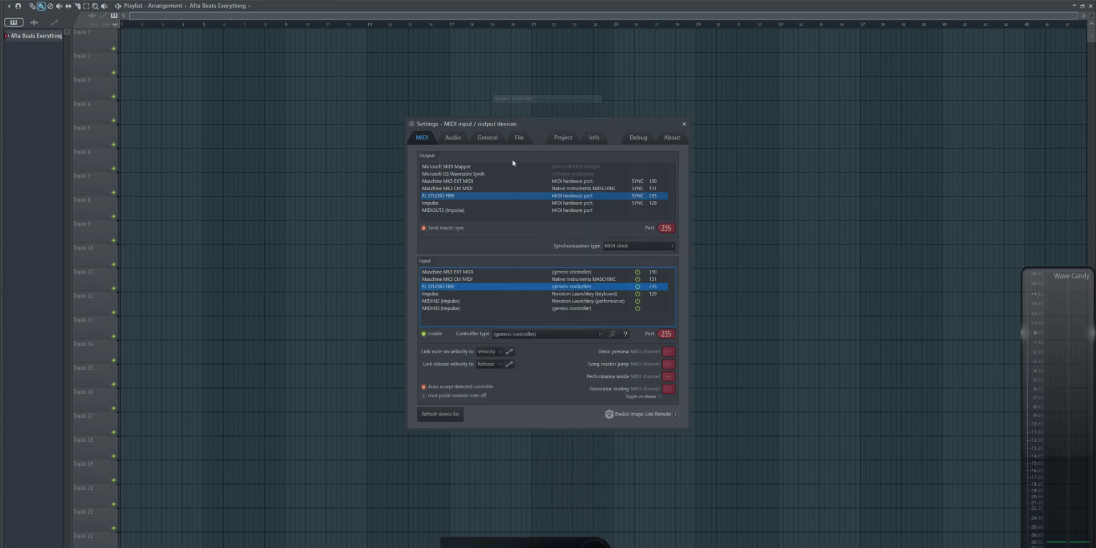
{"action": "left_click", "coordinate": [535, 334]}
{"action": "left_click", "coordinate": [501, 125]}
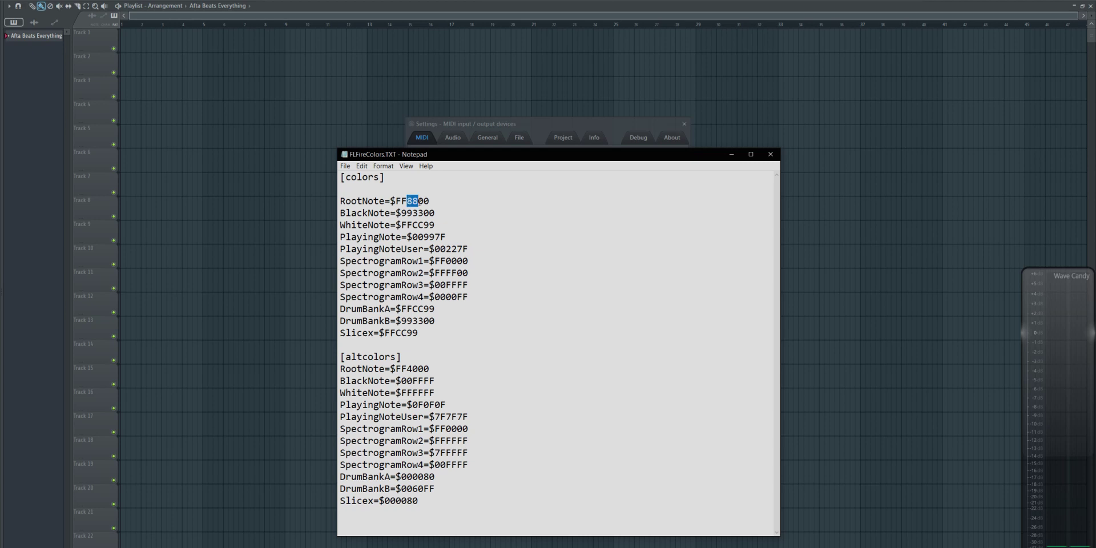
Edit RootNote from $FF8800 to $FF3300 in FLFireColors.TXT and save the file
{"action": "type", "text": "33"}
{"action": "left_click", "coordinate": [344, 165]}
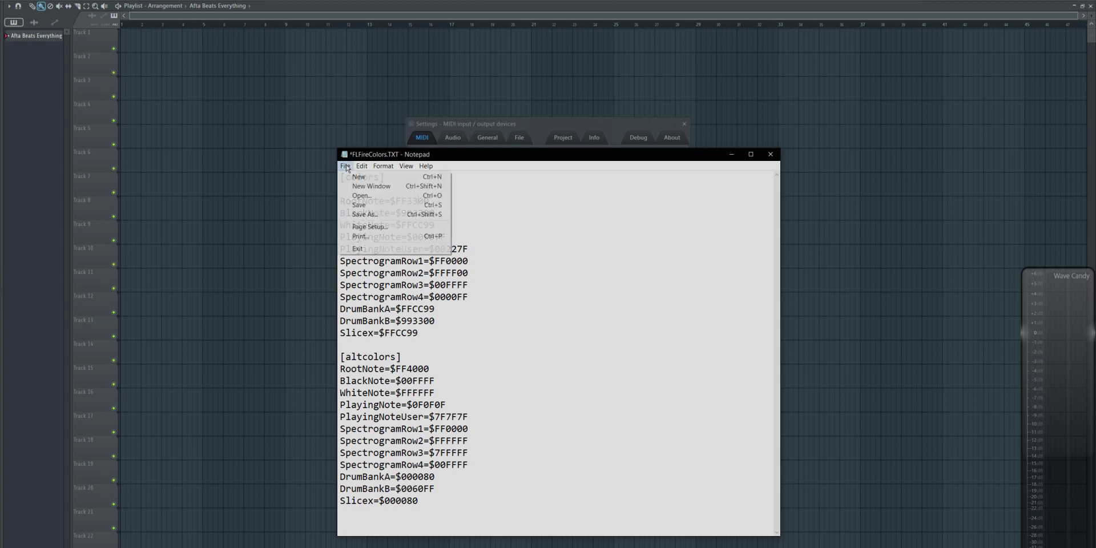
{"action": "left_click", "coordinate": [363, 206]}
{"action": "left_click", "coordinate": [460, 125]}
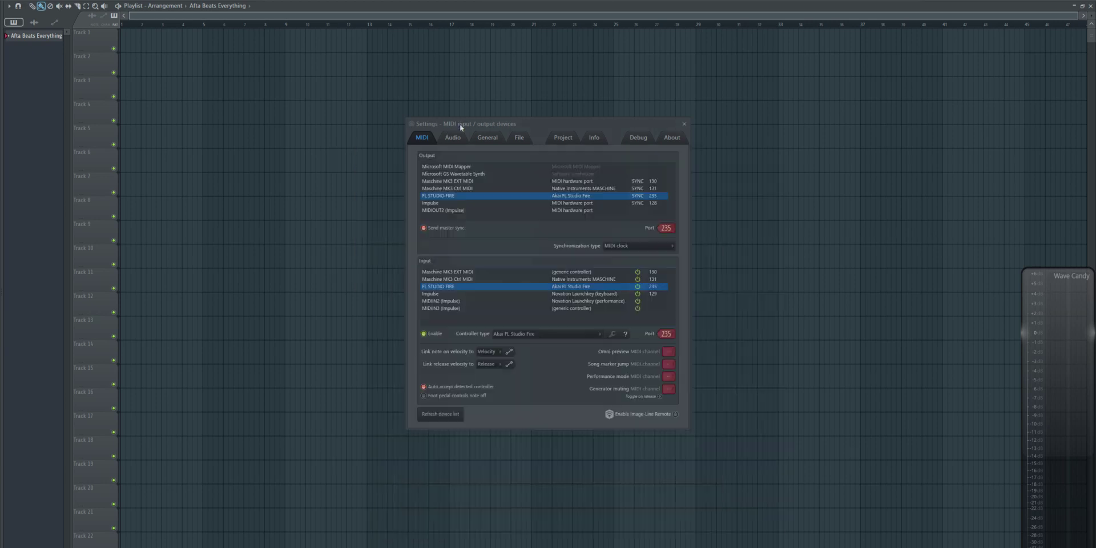
Open the Fire's Controller type list, then place the cursor in Notepad's RootNote line
{"action": "left_click", "coordinate": [514, 333]}
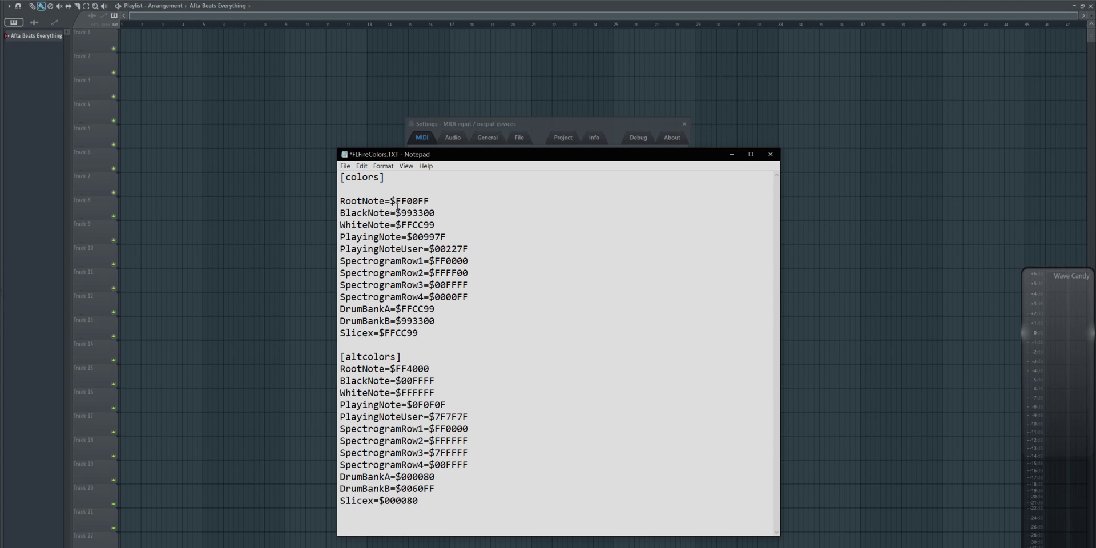
{"action": "left_click", "coordinate": [418, 200]}
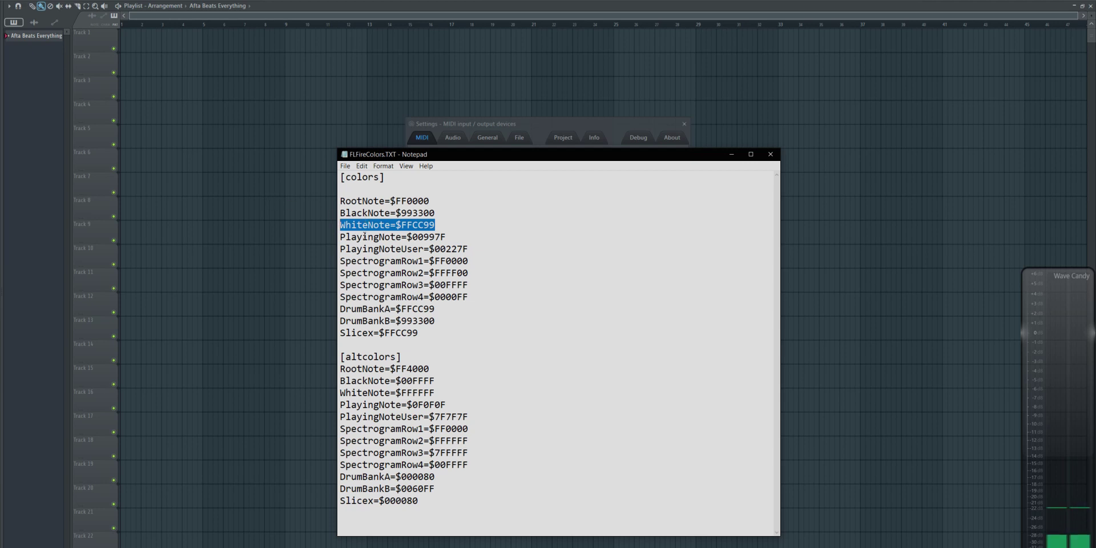
Select the PlayingNote line under [colors] and put the cursor in its $00997F value
{"action": "left_click_drag", "start_coordinate": [340, 236], "coordinate": [450, 240]}
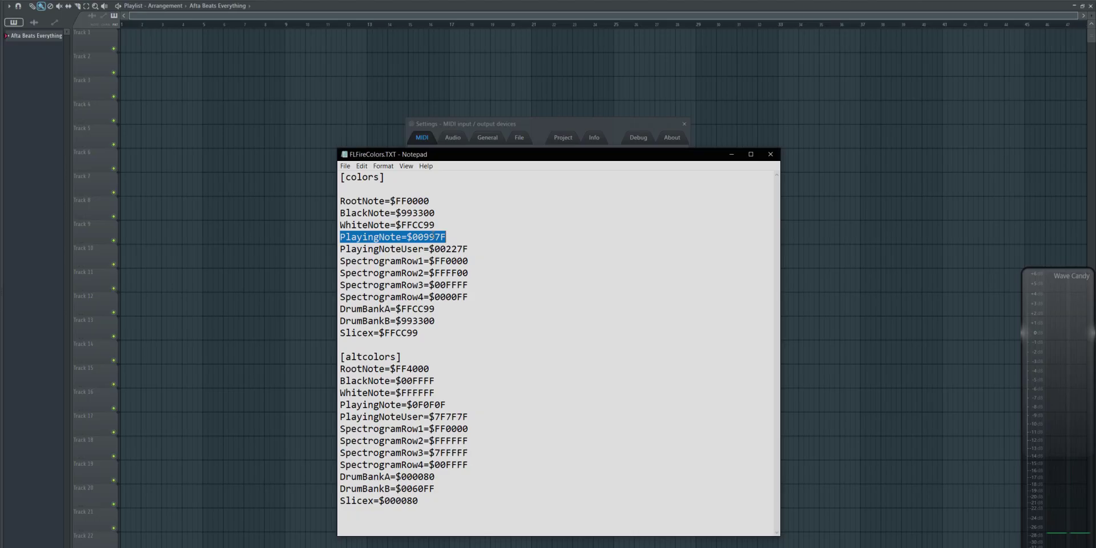
{"action": "left_click", "coordinate": [429, 236]}
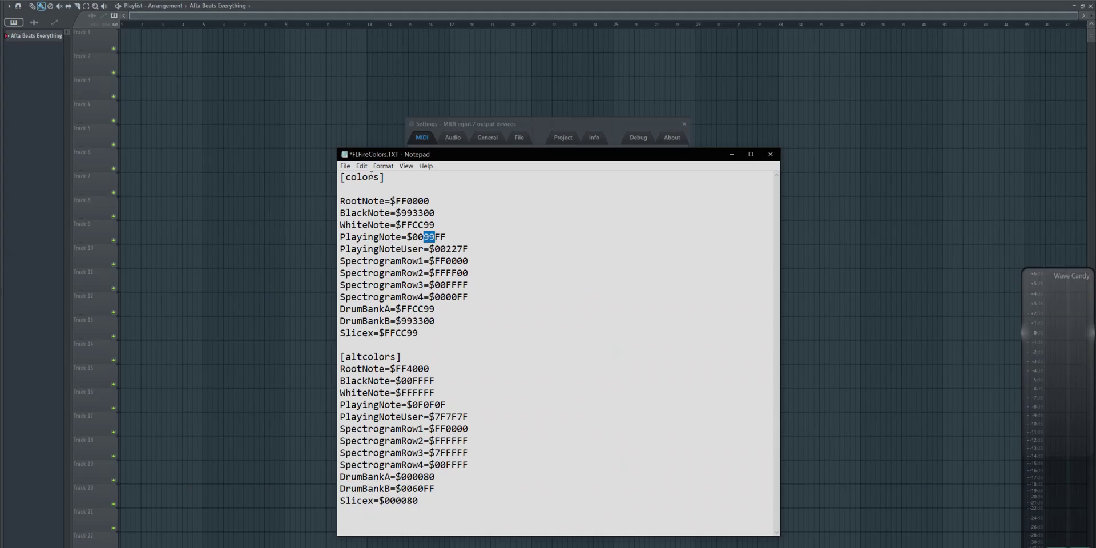
Undo and redo the PlayingNote edit, comparing $0000FF with $0099FF, then mark the line again
{"action": "left_click", "coordinate": [362, 166]}
{"action": "left_click", "coordinate": [370, 177]}
{"action": "left_click", "coordinate": [361, 166]}
{"action": "left_click", "coordinate": [368, 177]}
{"action": "left_click", "coordinate": [362, 165]}
{"action": "left_click_drag", "start_coordinate": [351, 249], "coordinate": [400, 249]}
{"action": "left_click", "coordinate": [424, 236]}
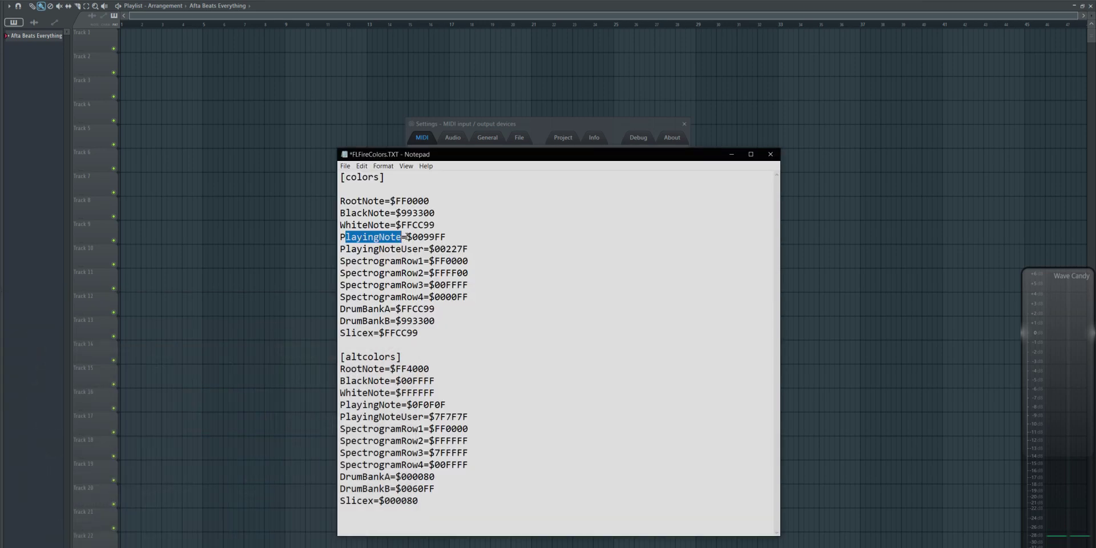
Select the PlayingNote value $0099FF, then the SpectrogramRow1 to SpectrogramRow4 colour lines
{"action": "left_click", "coordinate": [406, 236]}
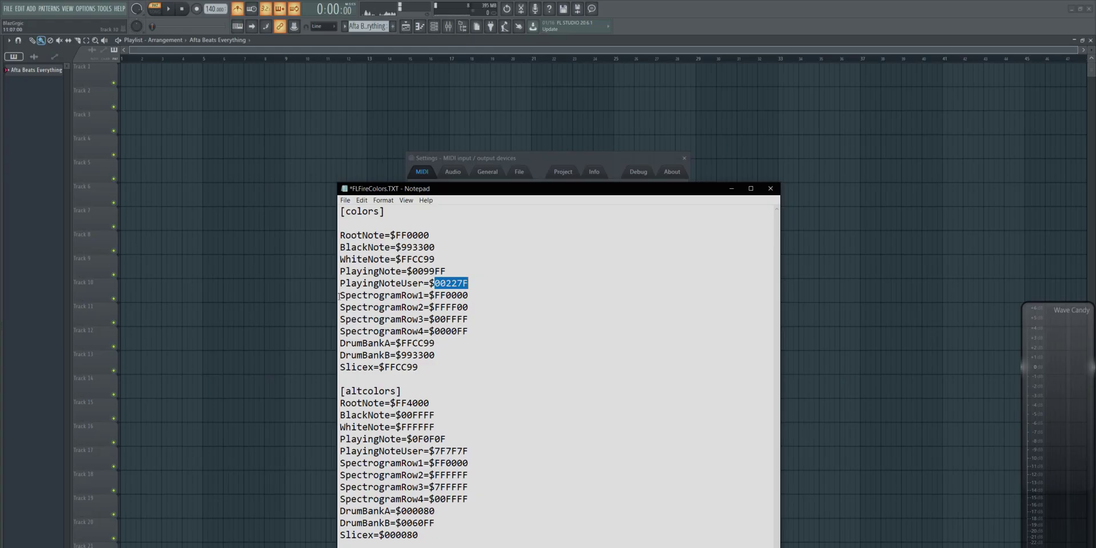
{"action": "left_click_drag", "start_coordinate": [338, 296], "coordinate": [447, 336]}
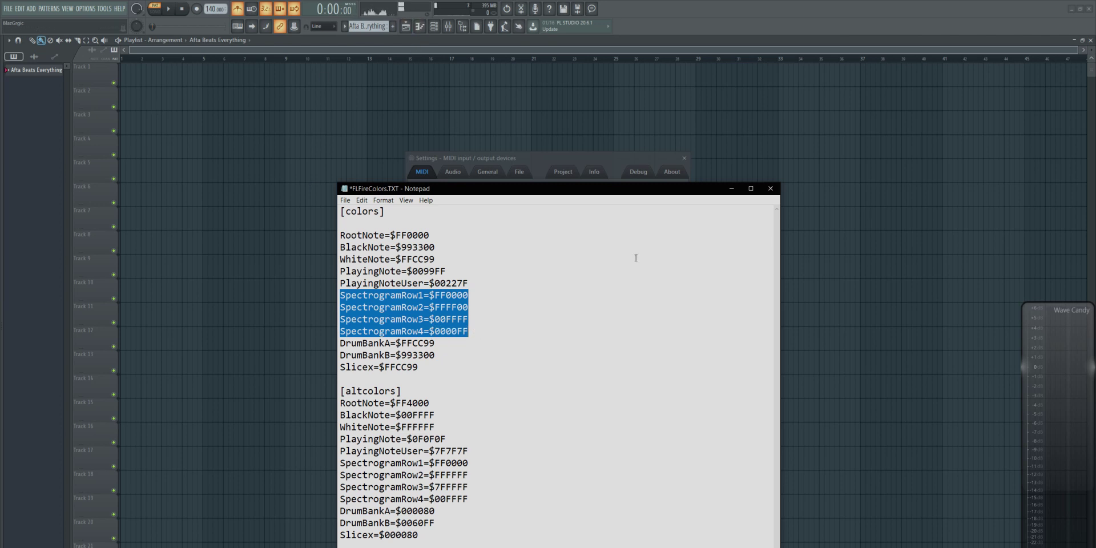
{"action": "right_click", "coordinate": [381, 16]}
{"action": "left_click", "coordinate": [417, 319]}
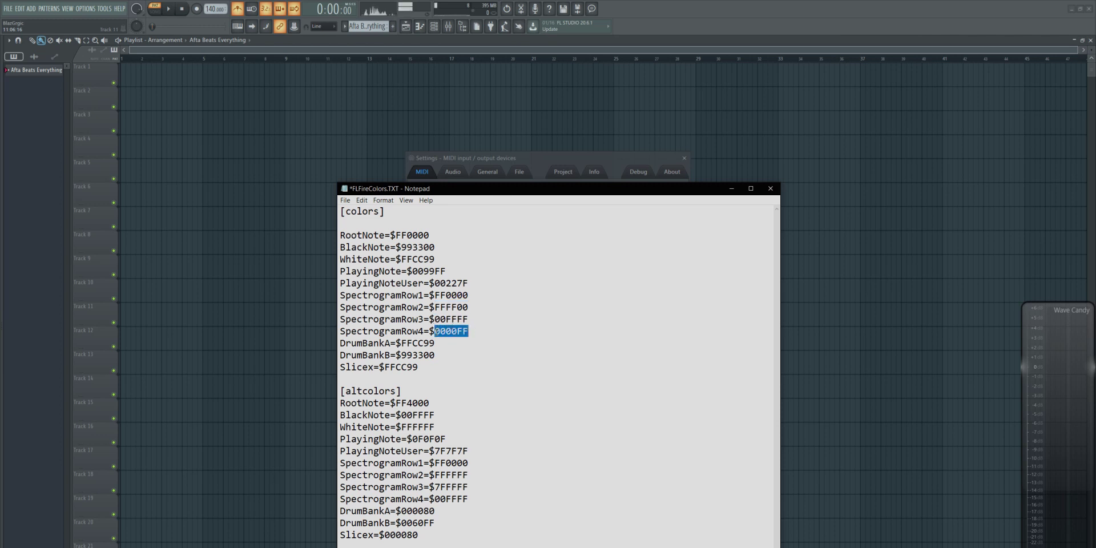
{"action": "left_click_drag", "start_coordinate": [466, 330], "coordinate": [325, 319]}
{"action": "left_click", "coordinate": [445, 331]}
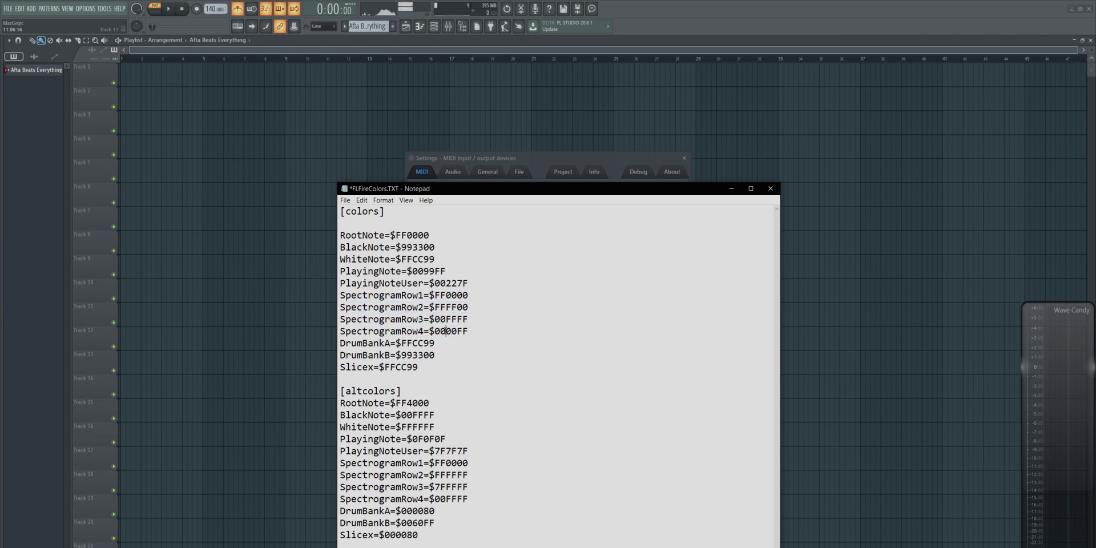
{"action": "left_click_drag", "start_coordinate": [457, 307], "coordinate": [345, 305]}
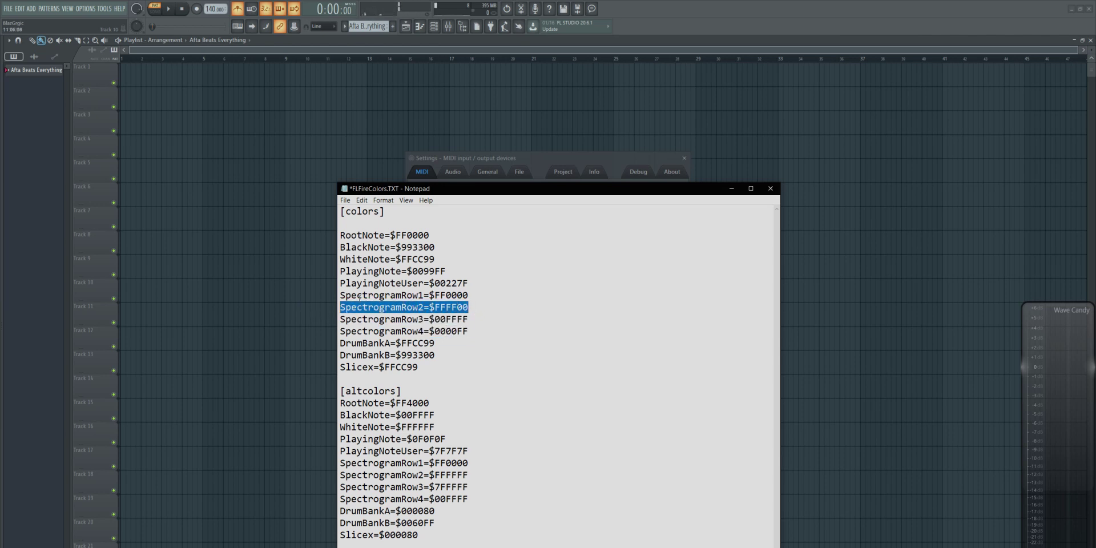
{"action": "left_click_drag", "start_coordinate": [500, 297], "coordinate": [247, 300]}
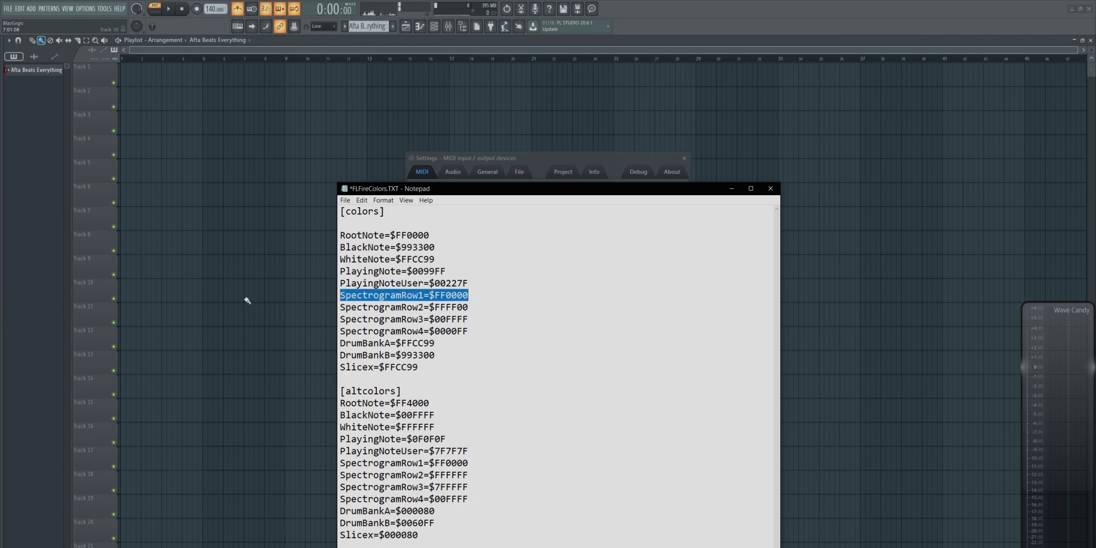
{"action": "left_click", "coordinate": [483, 327]}
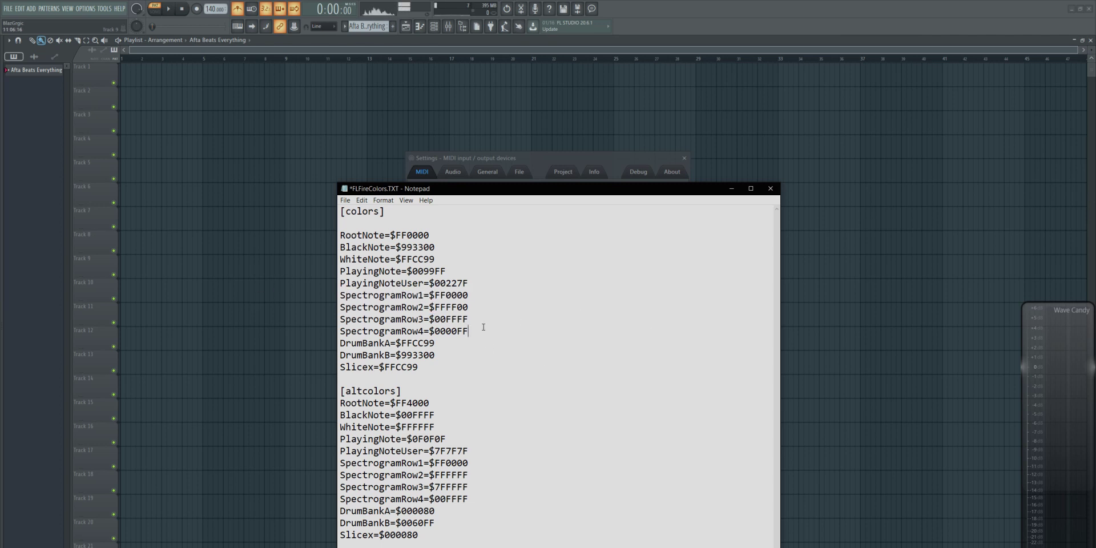
{"action": "left_click_drag", "start_coordinate": [436, 307], "coordinate": [517, 306]}
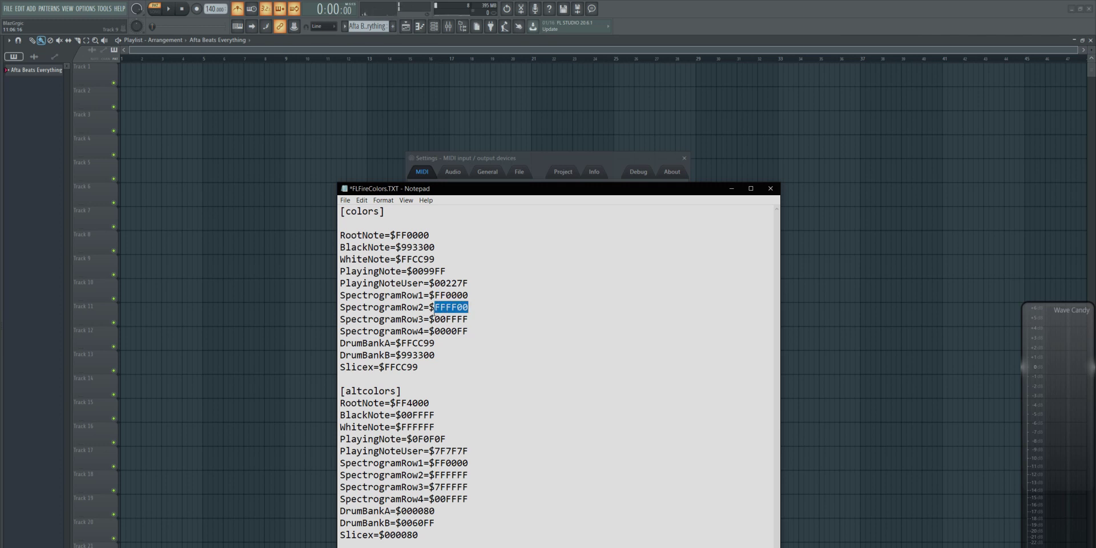
{"action": "left_click_drag", "start_coordinate": [435, 319], "coordinate": [446, 319]}
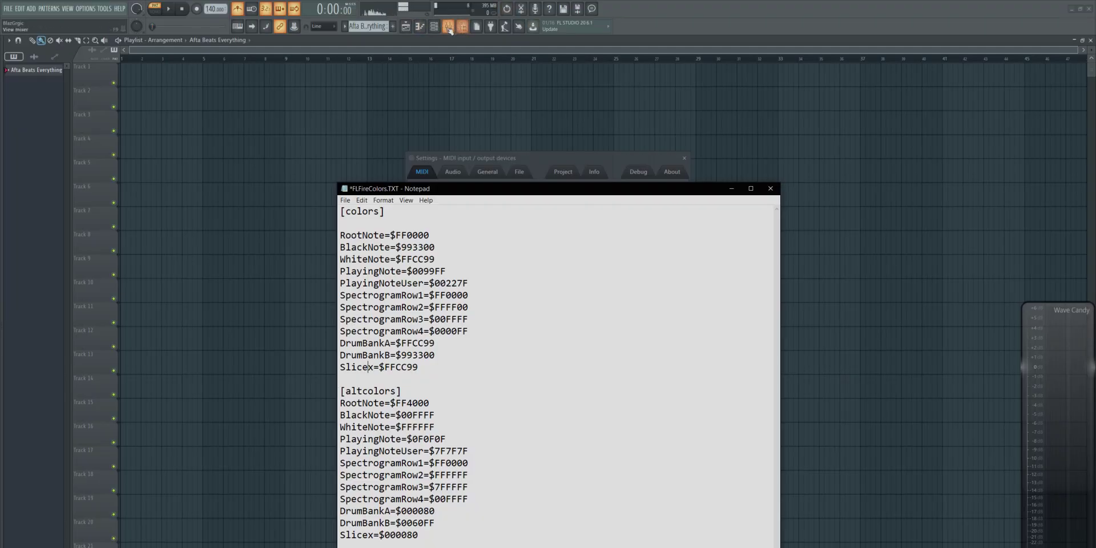
Minimize Notepad, move the Channel rack, and add a Slicex channel with its window moved aside
{"action": "left_click", "coordinate": [449, 27]}
{"action": "left_click_drag", "start_coordinate": [714, 316], "coordinate": [486, 101]}
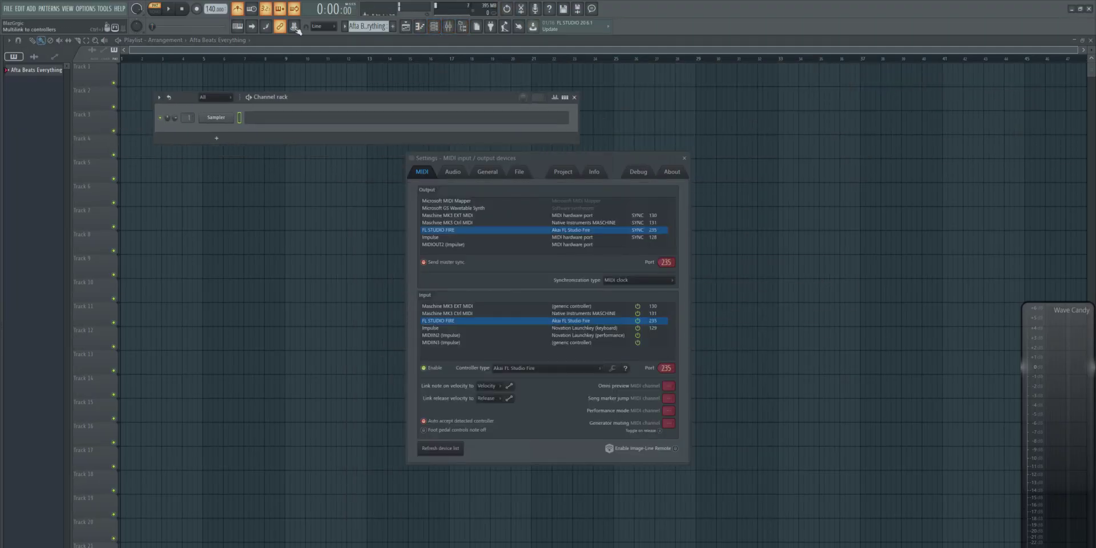
{"action": "left_click", "coordinate": [31, 9]}
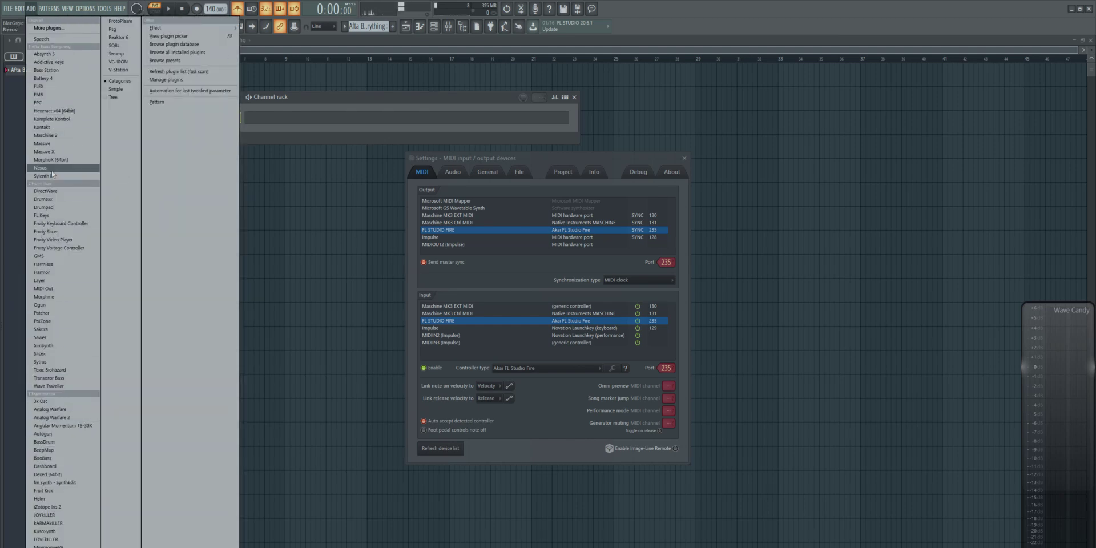
{"action": "left_click", "coordinate": [39, 354]}
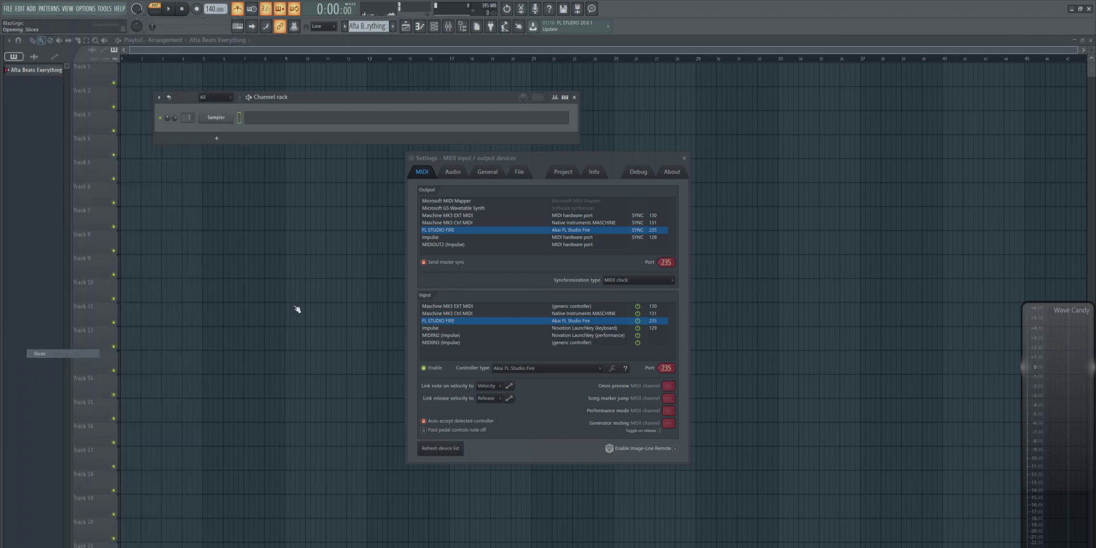
{"action": "left_click_drag", "start_coordinate": [227, 116], "coordinate": [275, 209]}
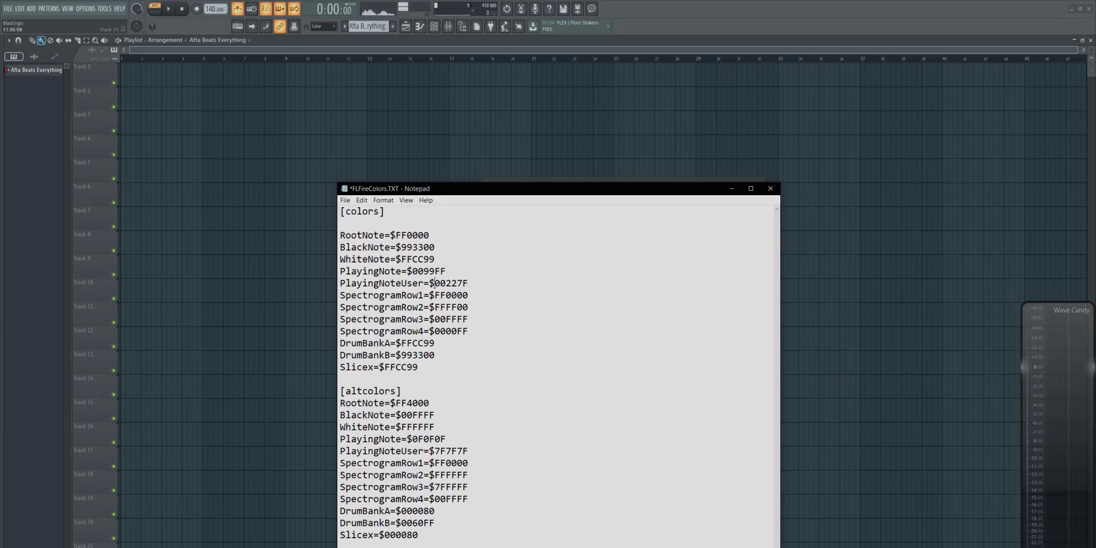
Select the trailing 7F in PlayingNoteUser=$00227F
{"action": "left_click_drag", "start_coordinate": [456, 283], "coordinate": [468, 284]}
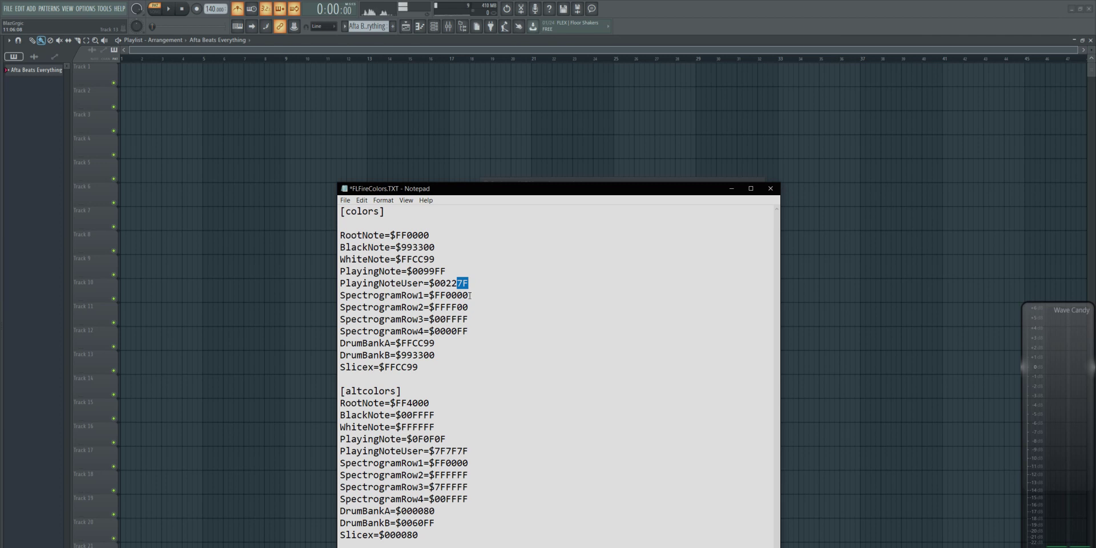